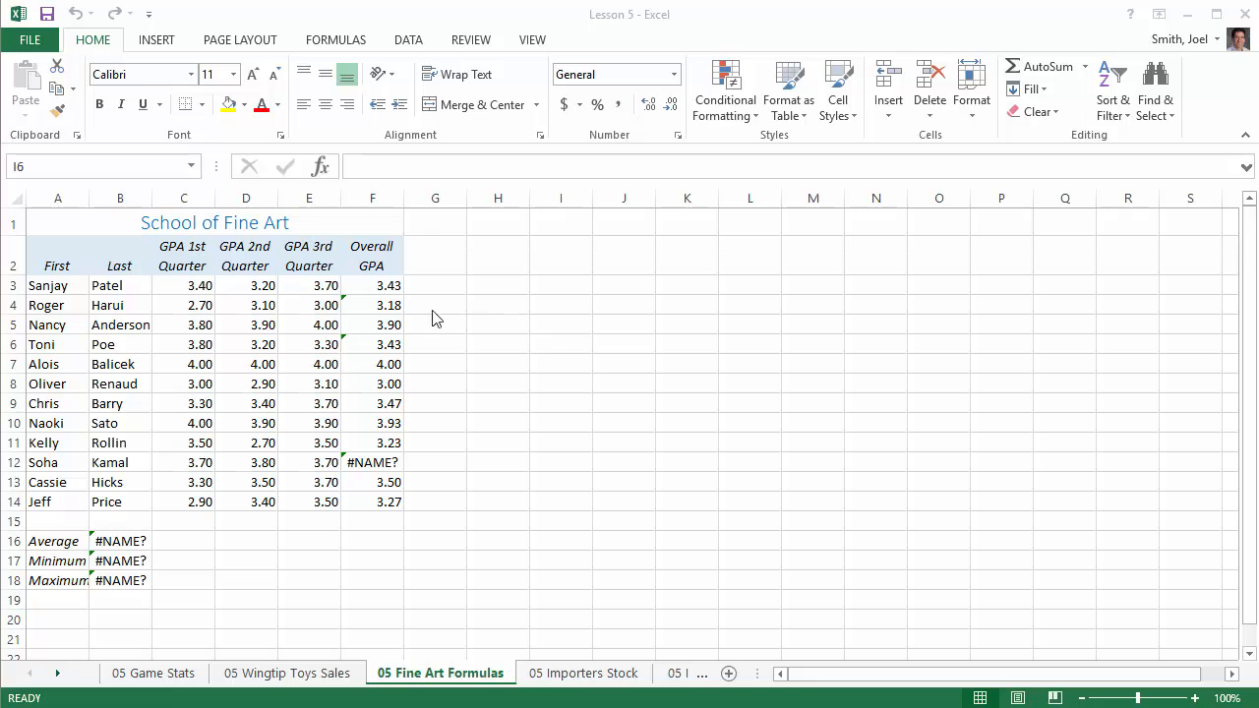
Examine the cell ranges used by the Overall GPA formulas in F4, F3, F6, F8 and F10.
click(380, 306)
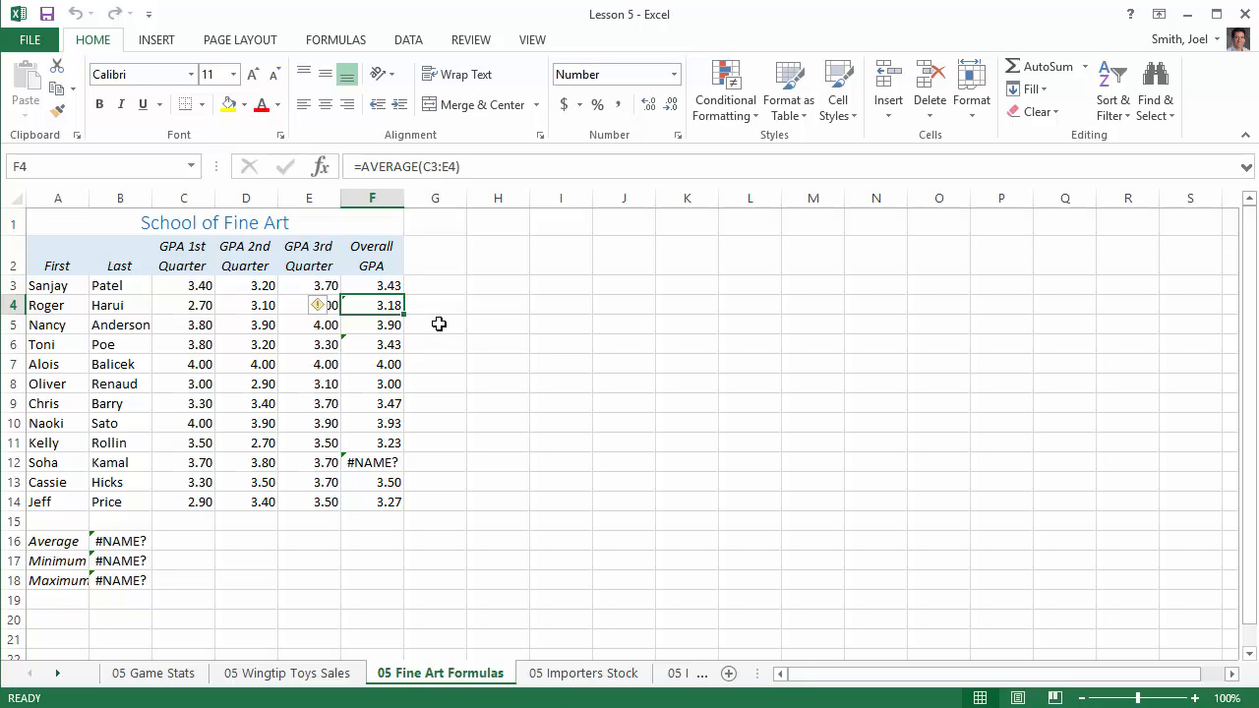
double_click(382, 305)
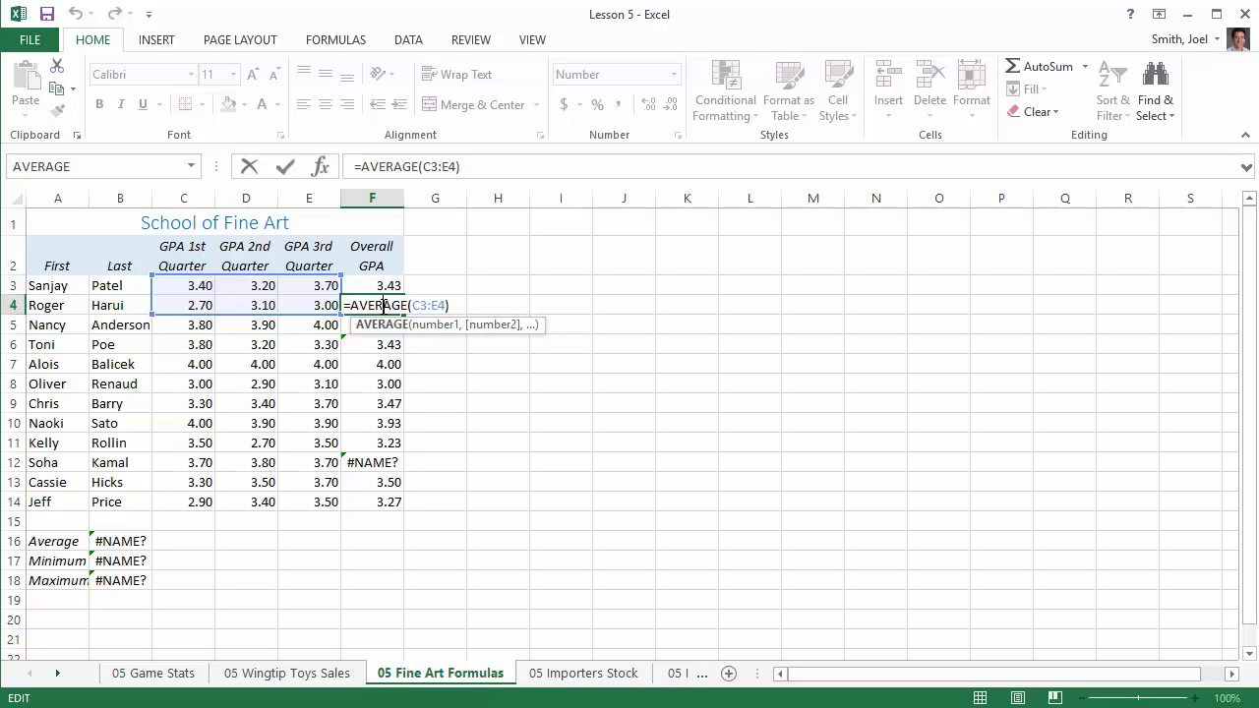
double_click(373, 283)
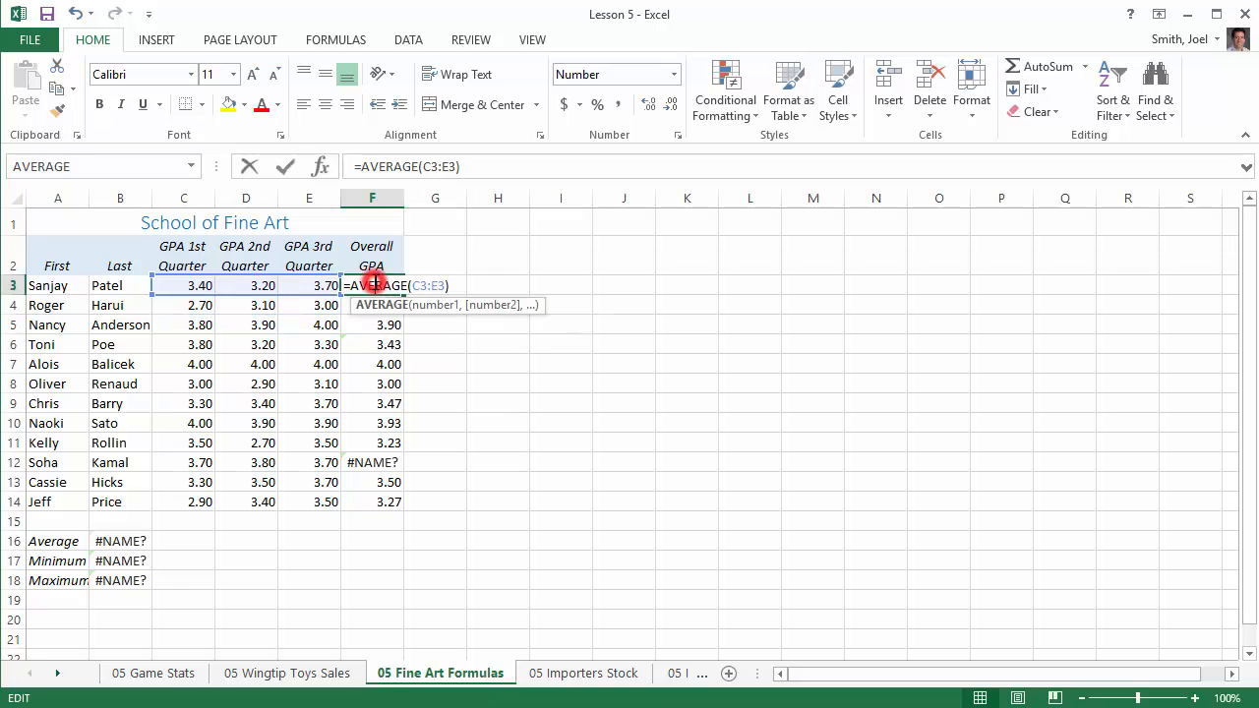
click(382, 348)
double_click(382, 348)
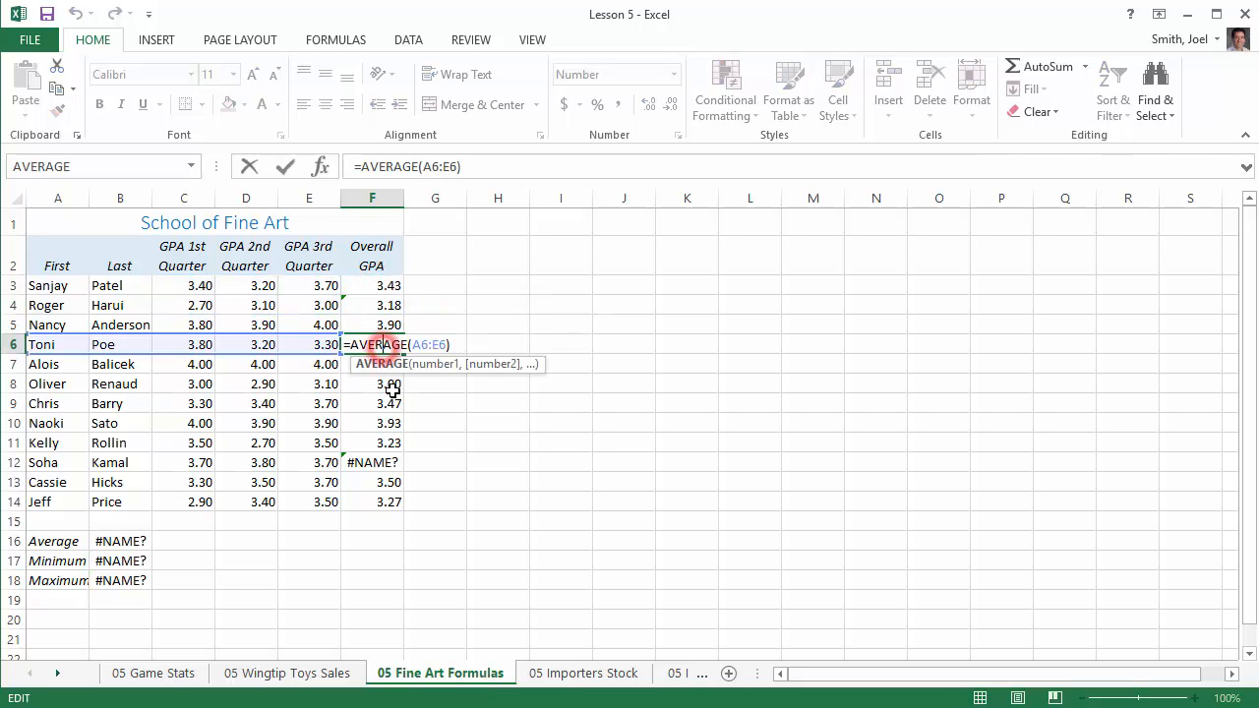
click(382, 384)
double_click(382, 384)
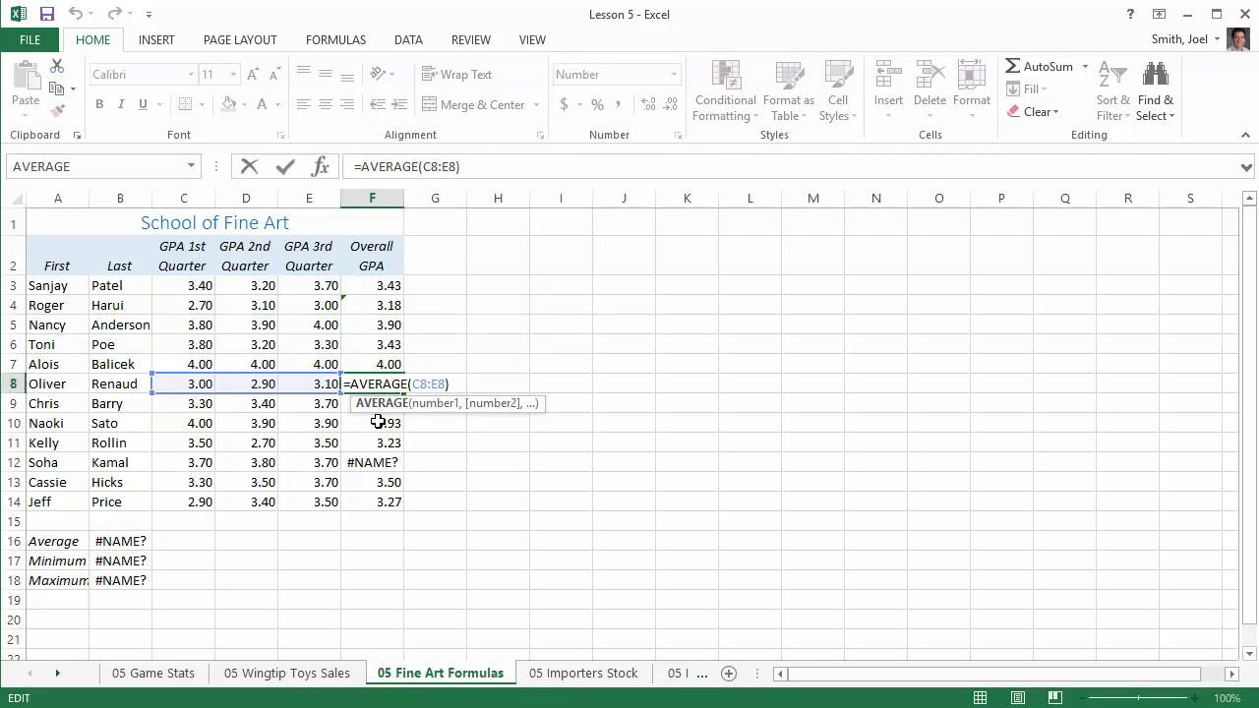
click(382, 423)
double_click(381, 423)
Correct the AVERAGE range in F4 so that it covers only C4:E4.
click(383, 304)
double_click(383, 304)
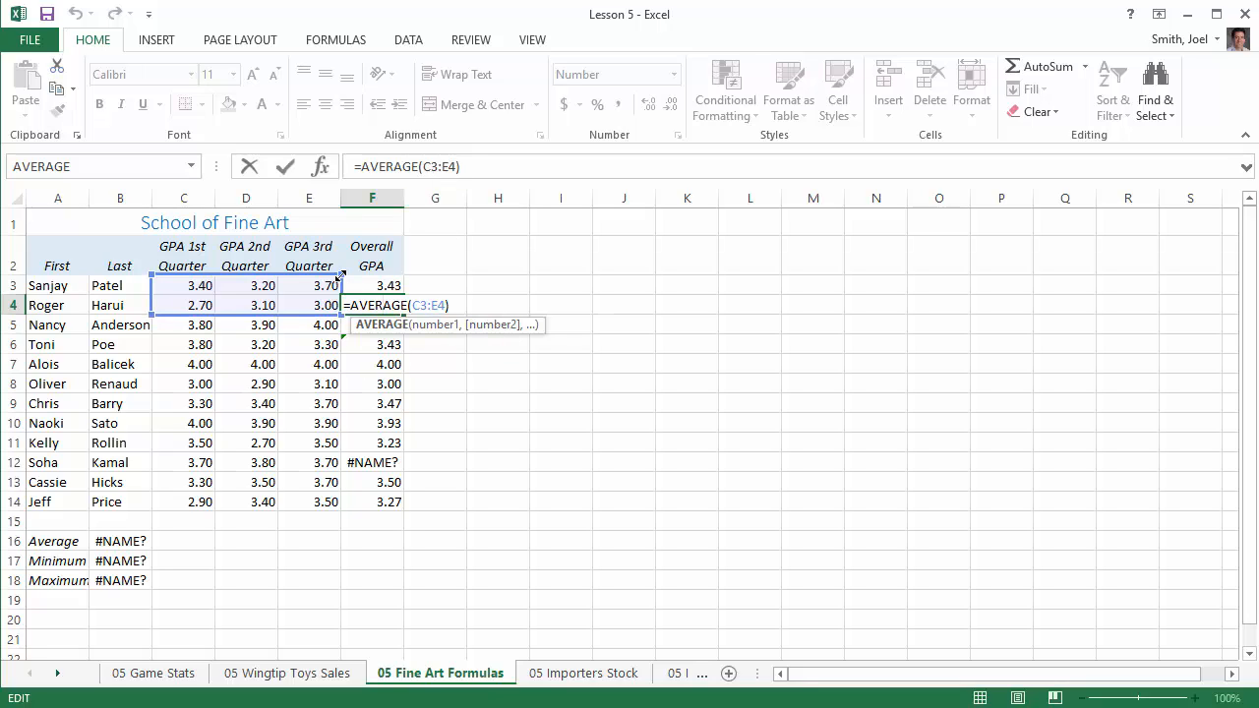
drag(342, 274, 341, 295)
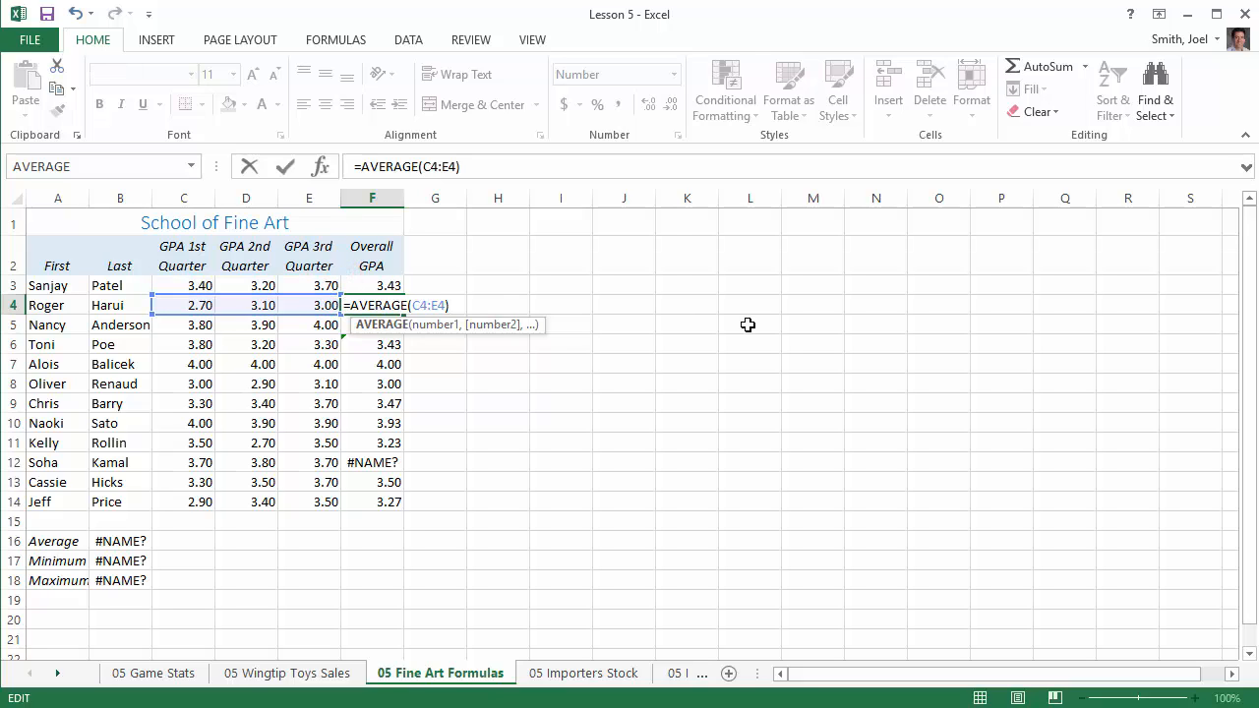
key(Return)
click(388, 304)
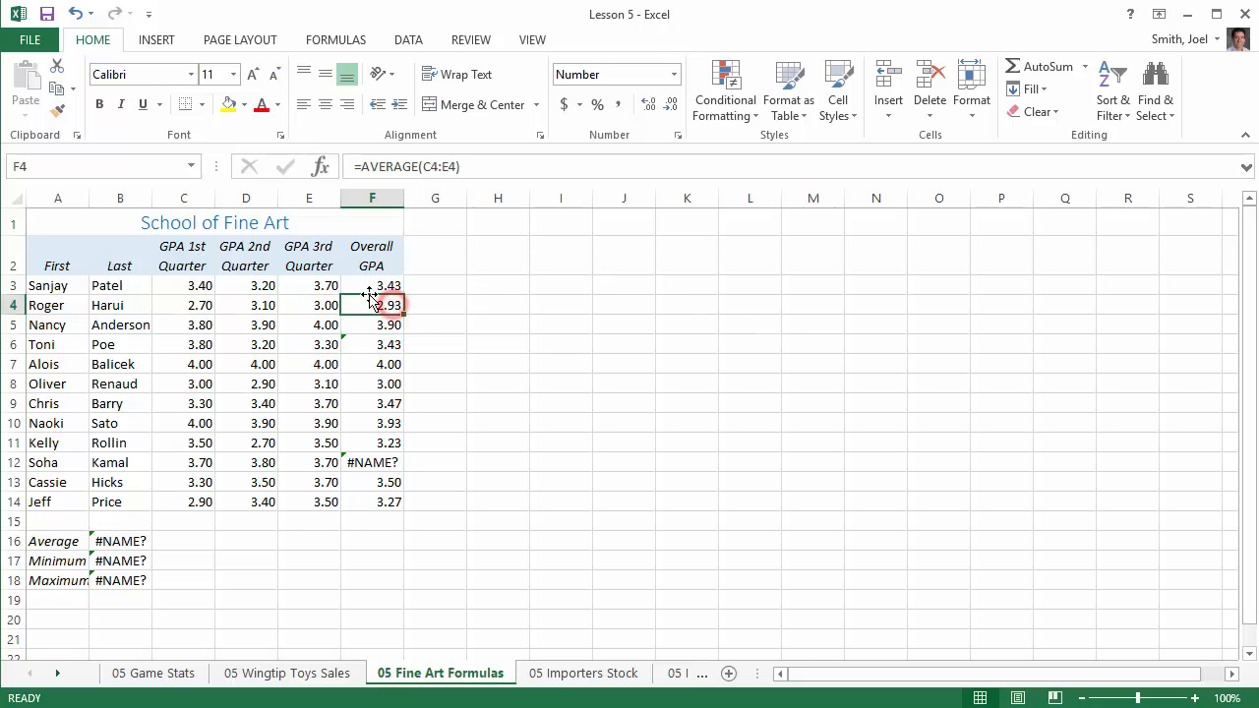
Try narrowing the AVERAGE range in F6 to C6:E6, and undo that edit.
click(370, 343)
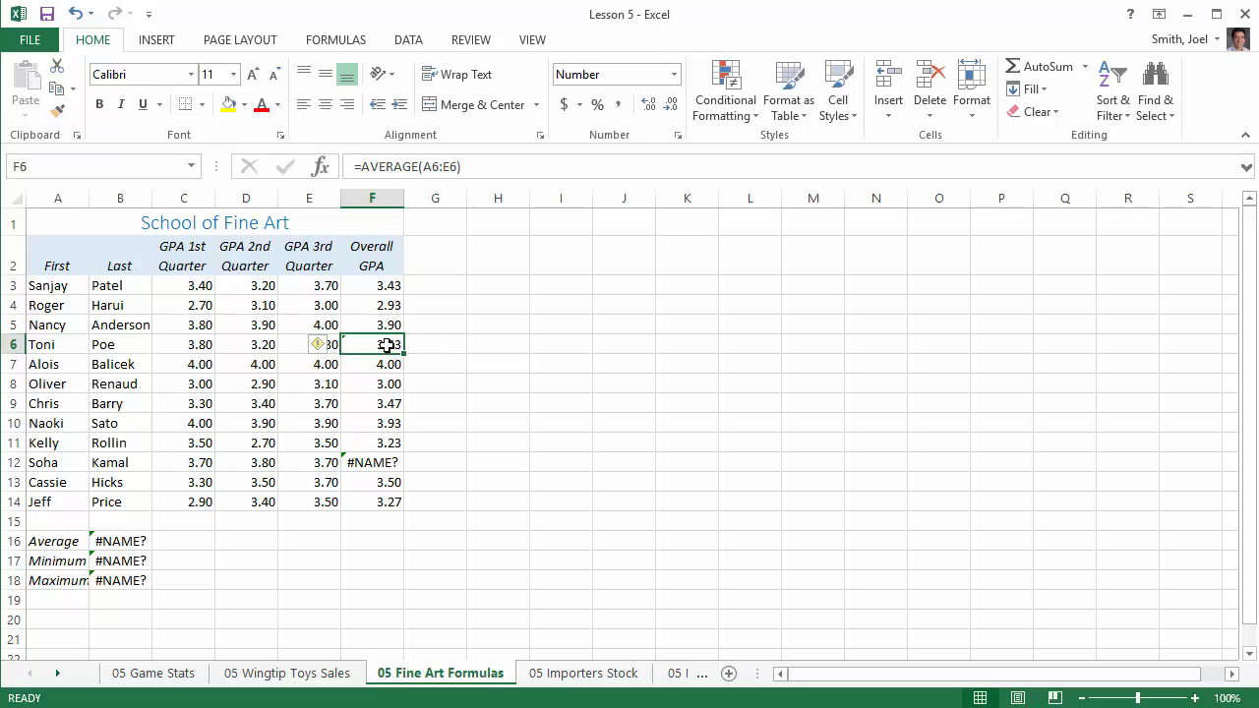
double_click(379, 344)
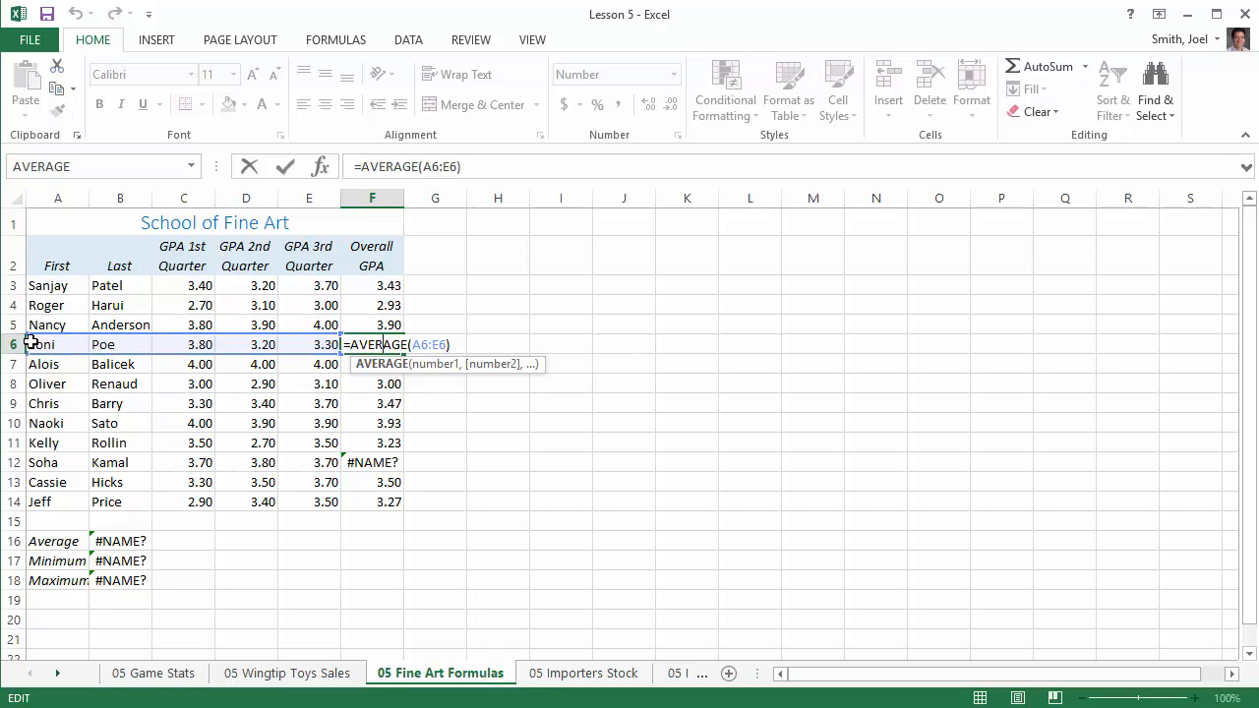
drag(27, 336, 153, 337)
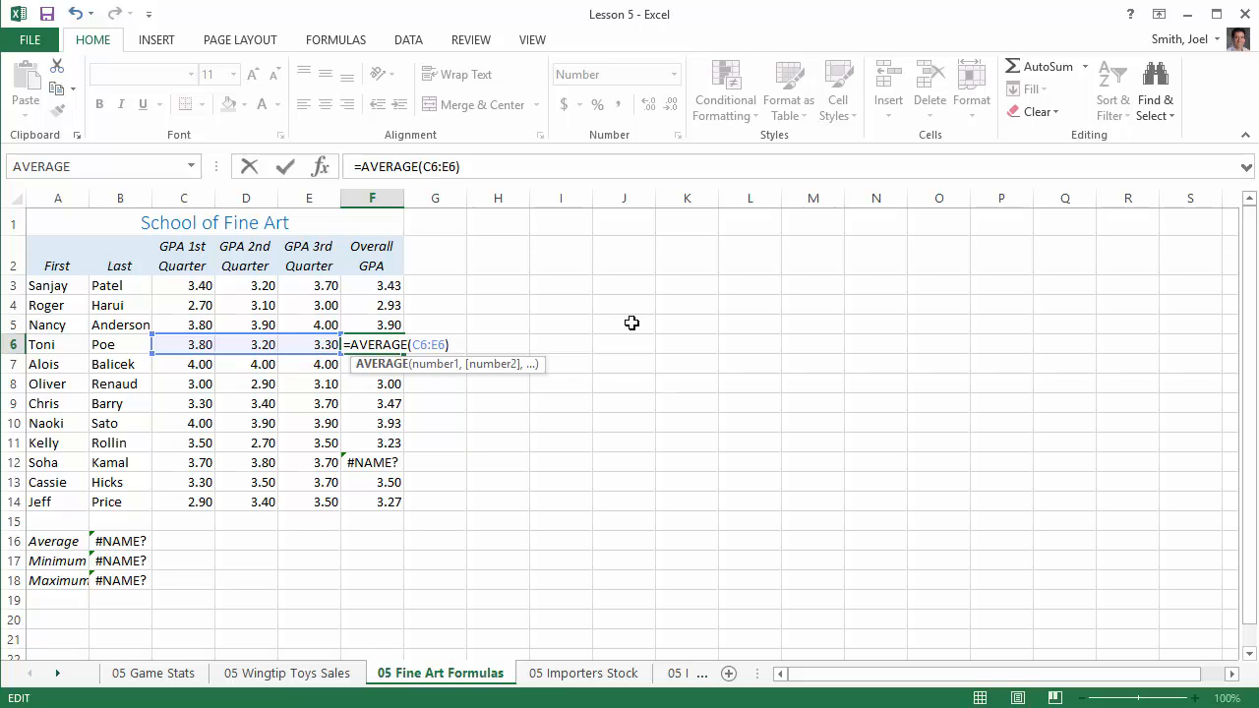
key(Return)
key(ctrl+z)
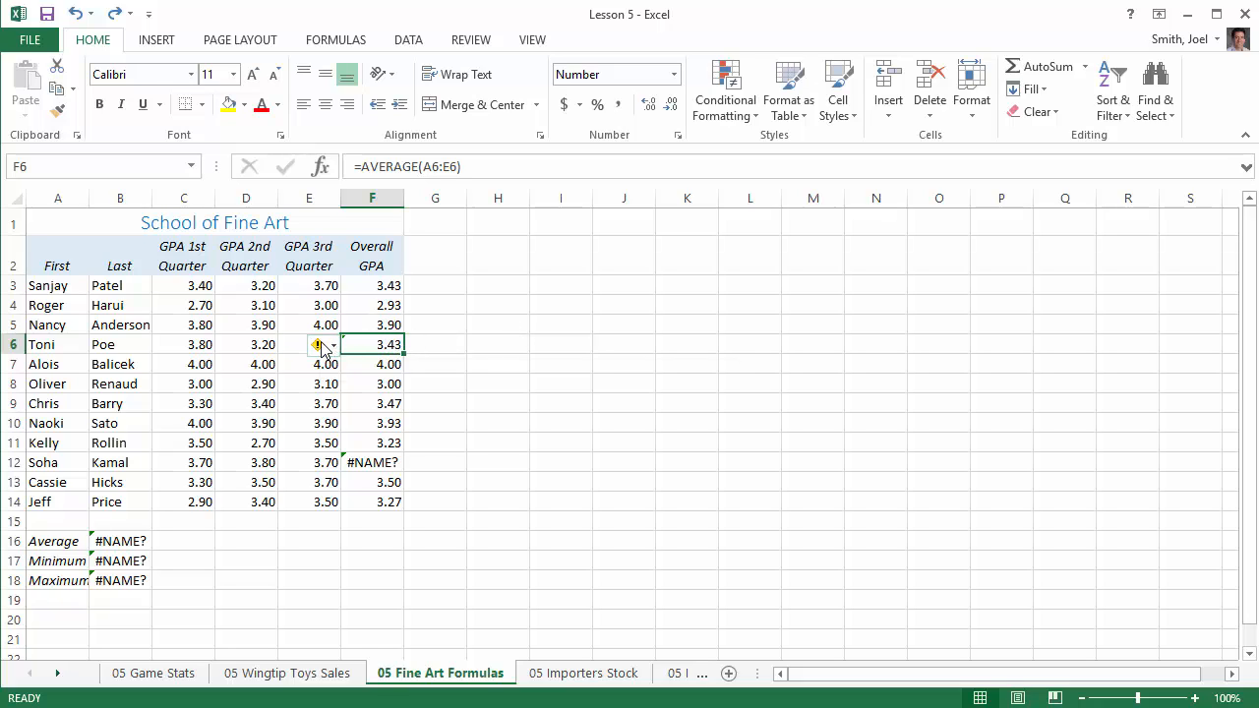
Resolve the inconsistent formula in F6 by copying the formula from above, and compare the ranges in F6 and F5.
mouse_move(325, 350)
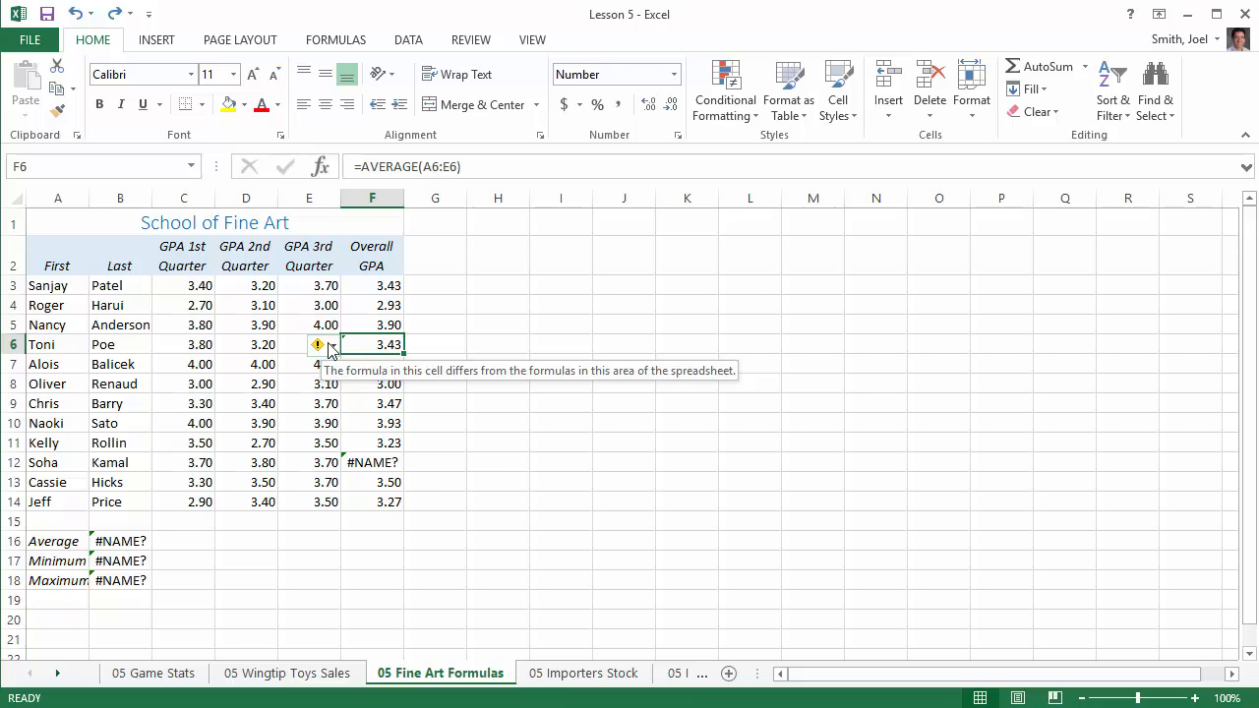
click(331, 348)
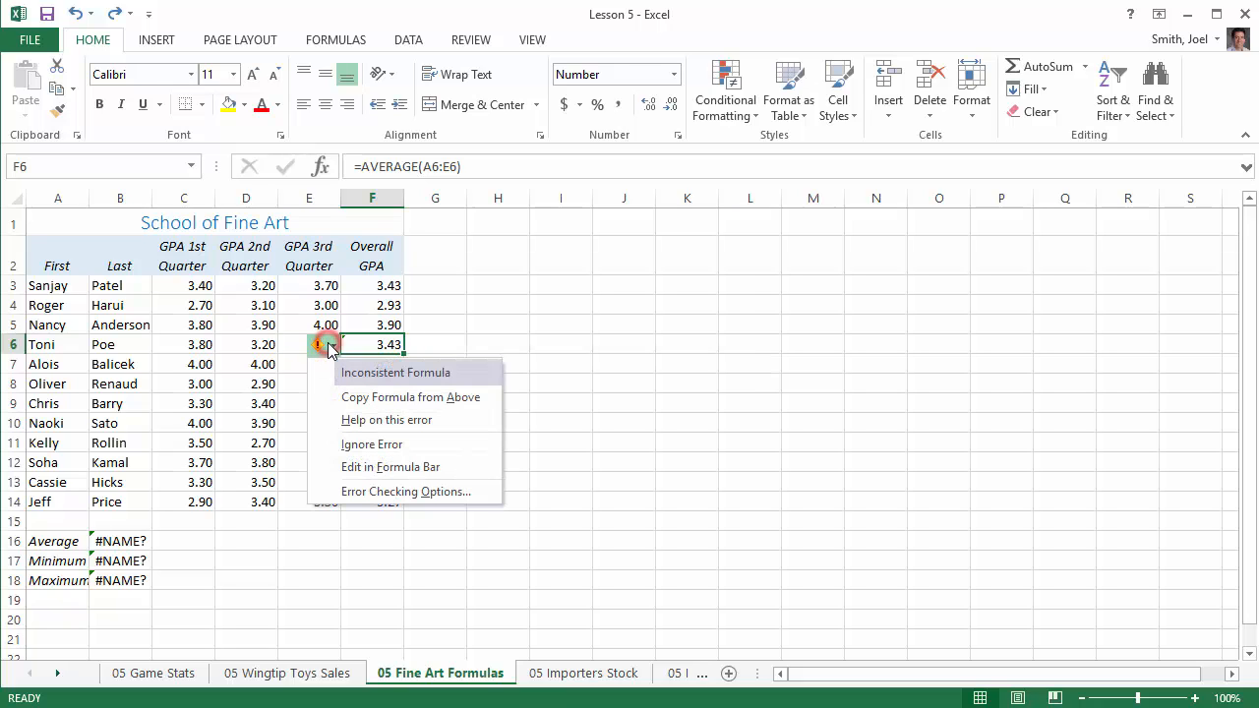
click(419, 403)
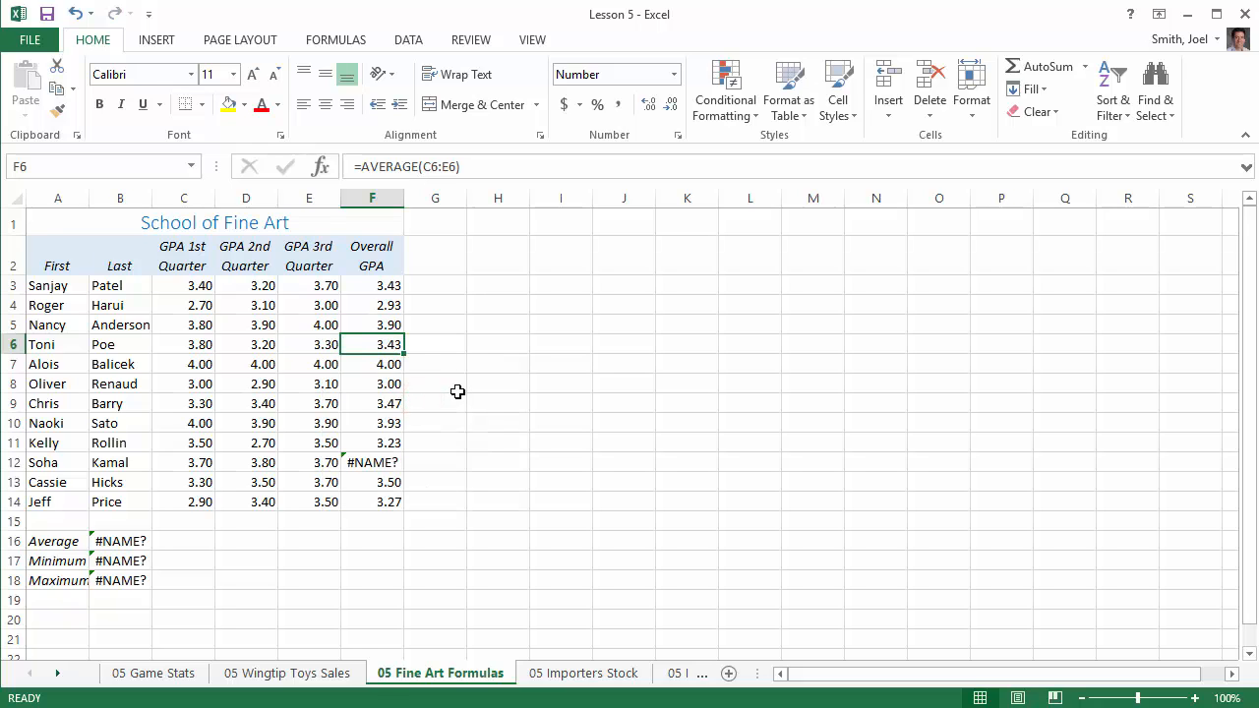
double_click(370, 345)
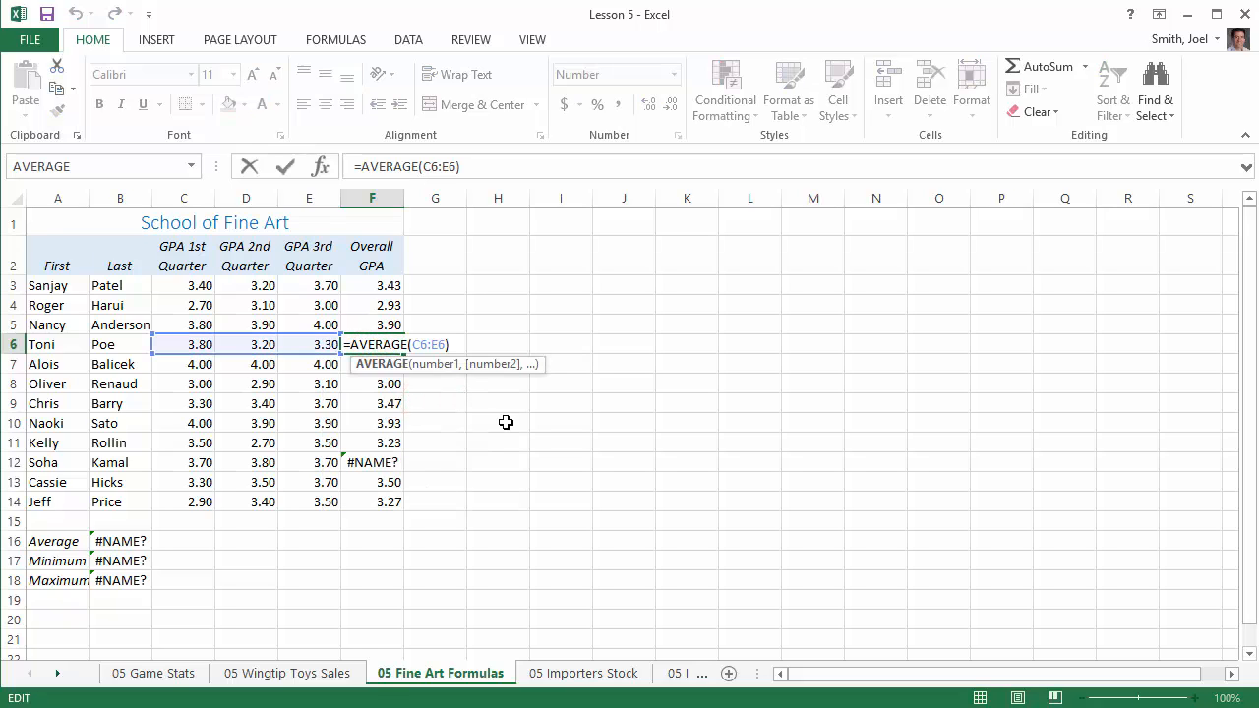
key(Escape)
click(363, 326)
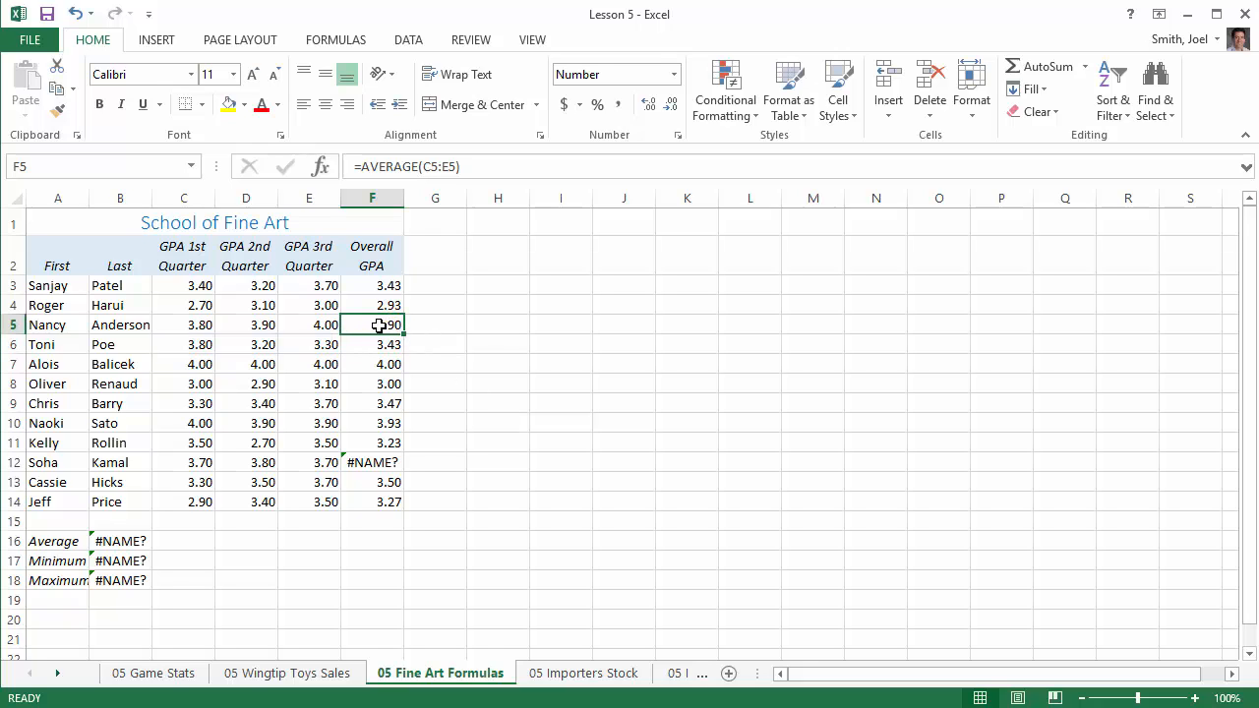
double_click(379, 325)
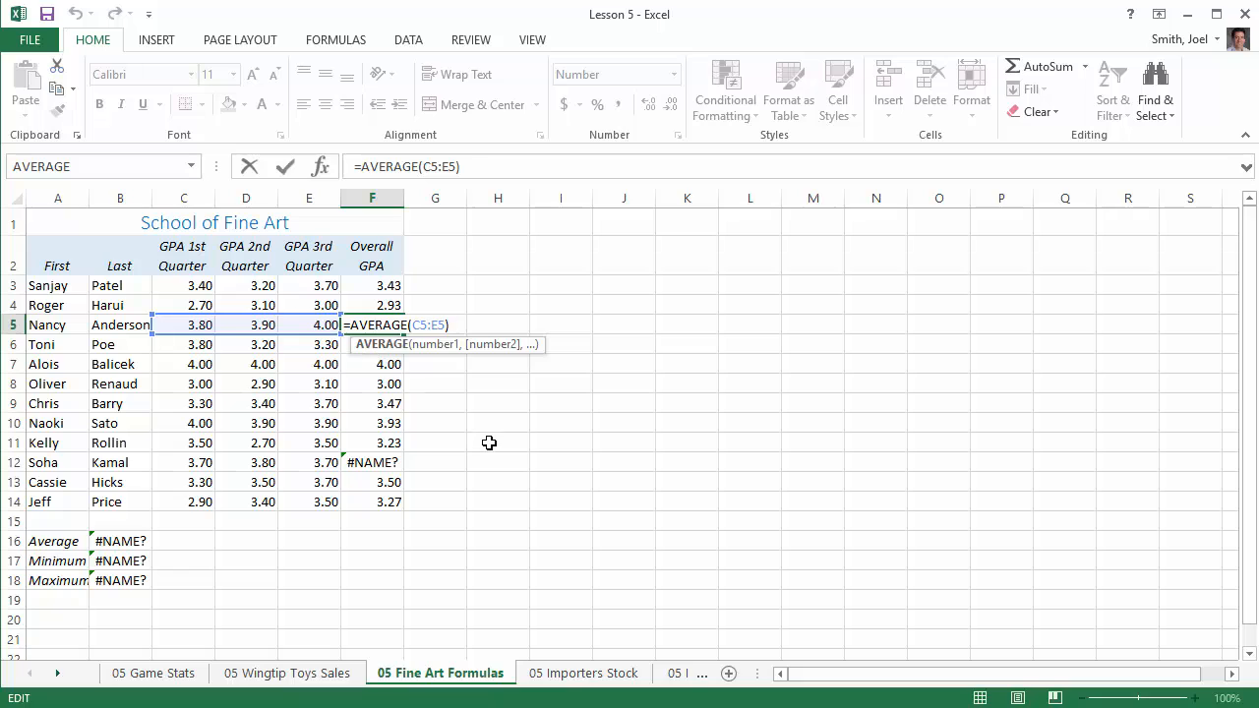
key(Escape)
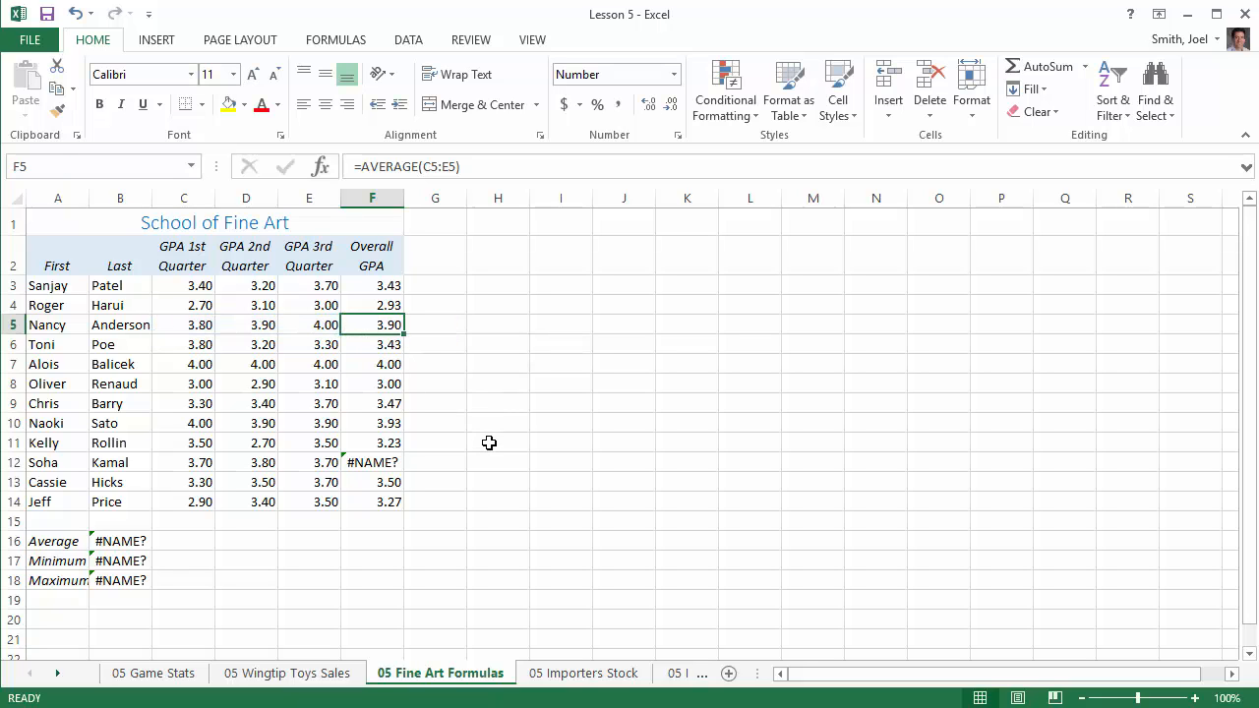
Correct the function name in F12 so the formula reads =AVERAGE(C12:E12), and check its range.
double_click(377, 460)
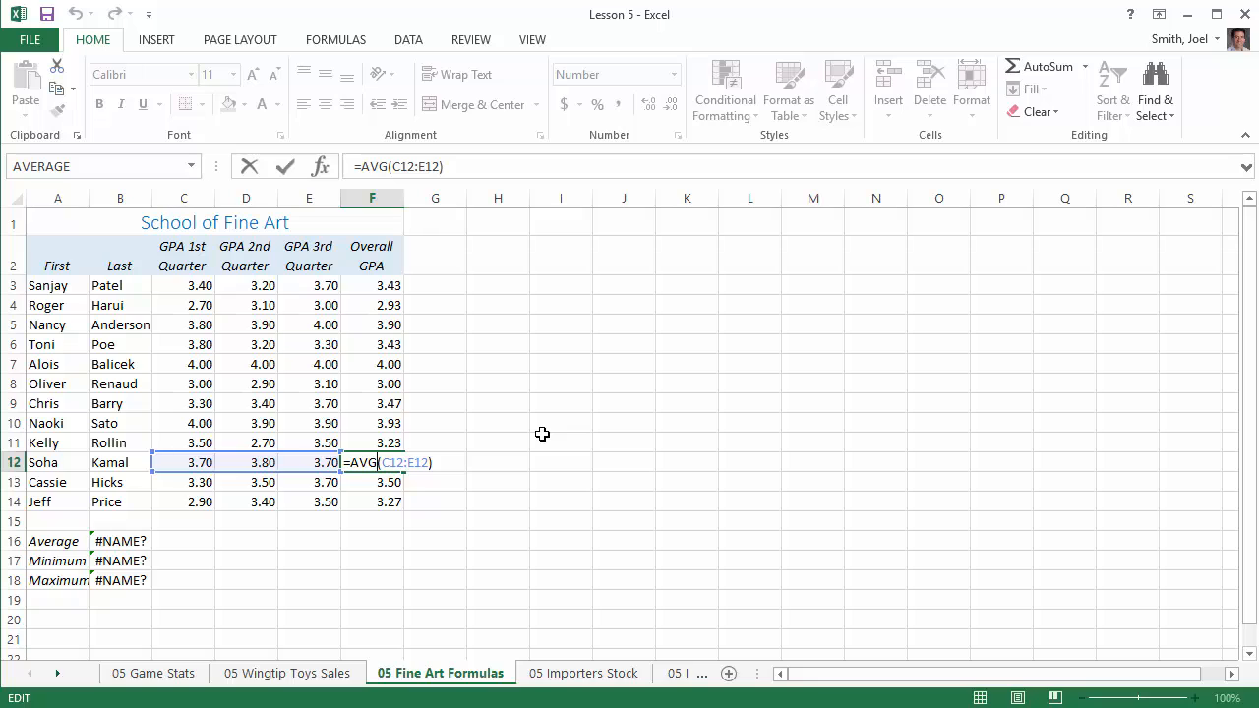
click(387, 166)
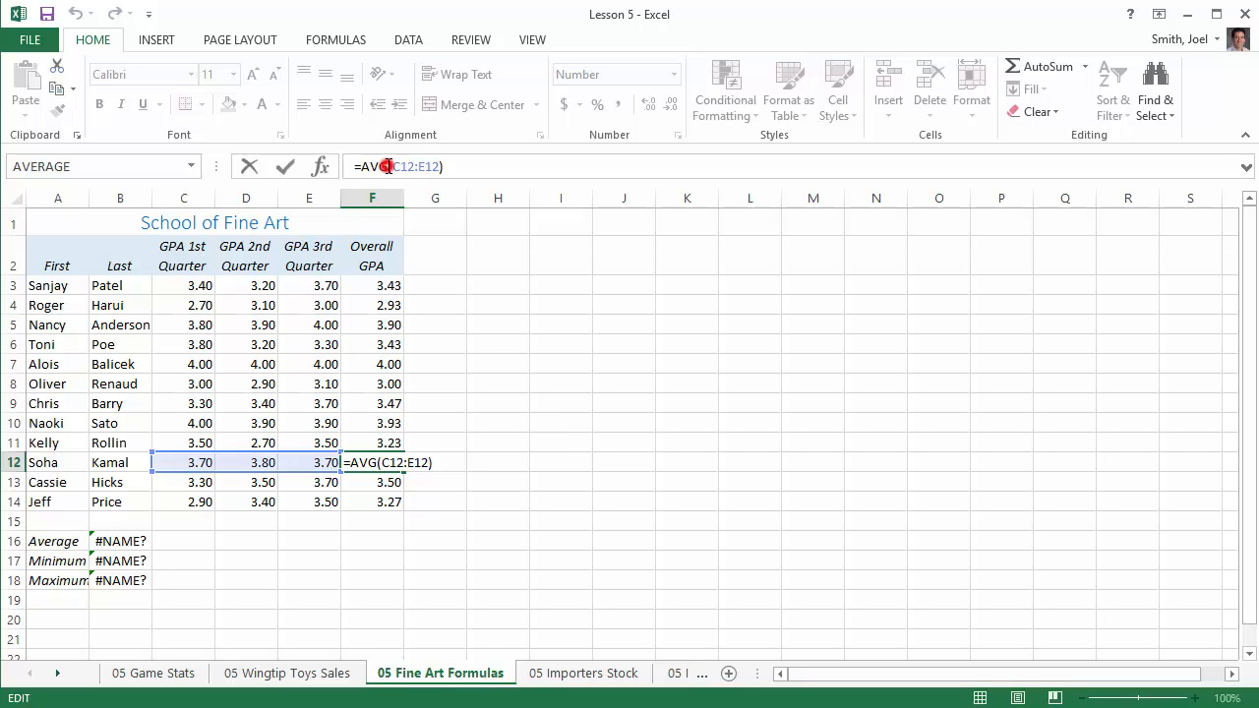
text(ERAGE)
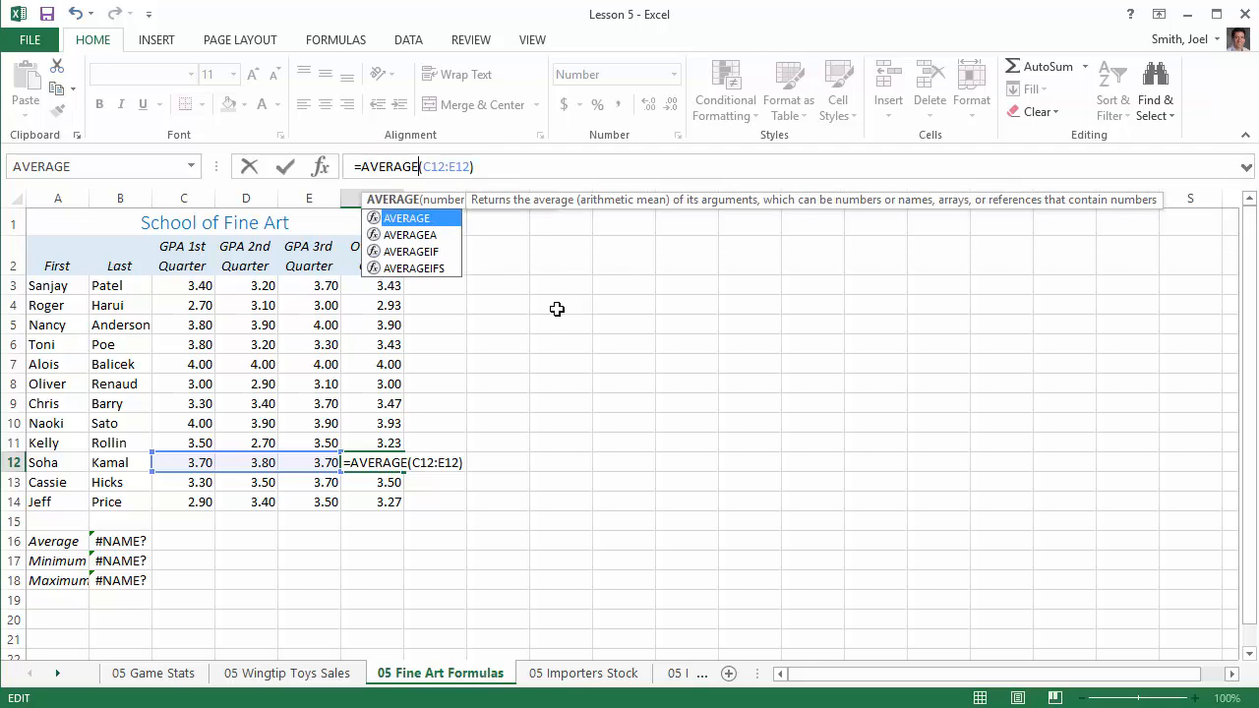
key(Return)
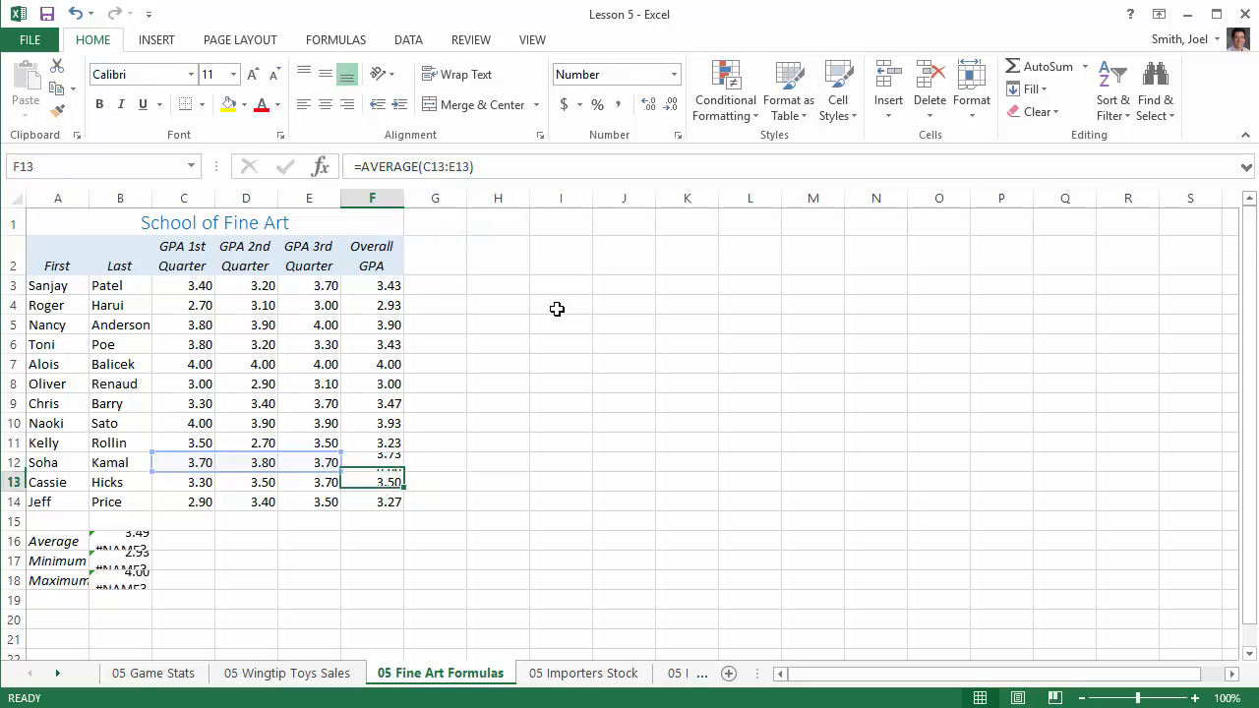
double_click(386, 460)
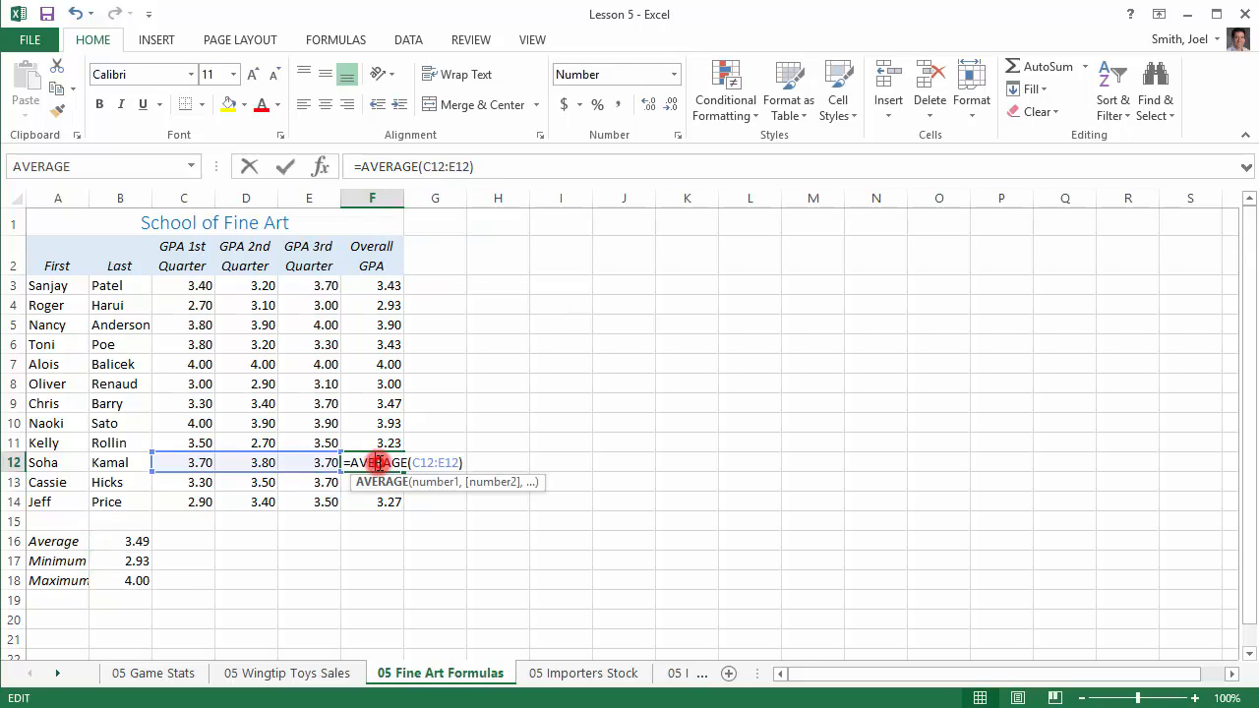
key(Escape)
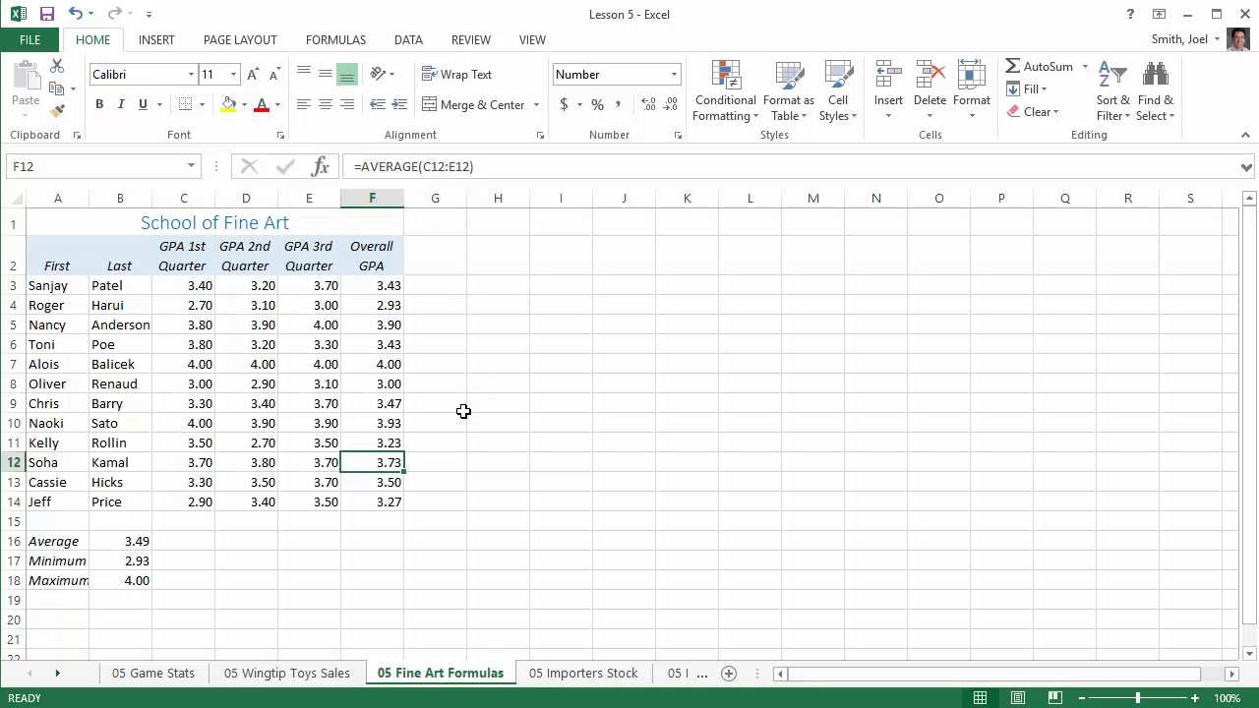
Examine the ranges referenced by the Average, Minimum and Maximum formulas in B16:B18.
double_click(132, 541)
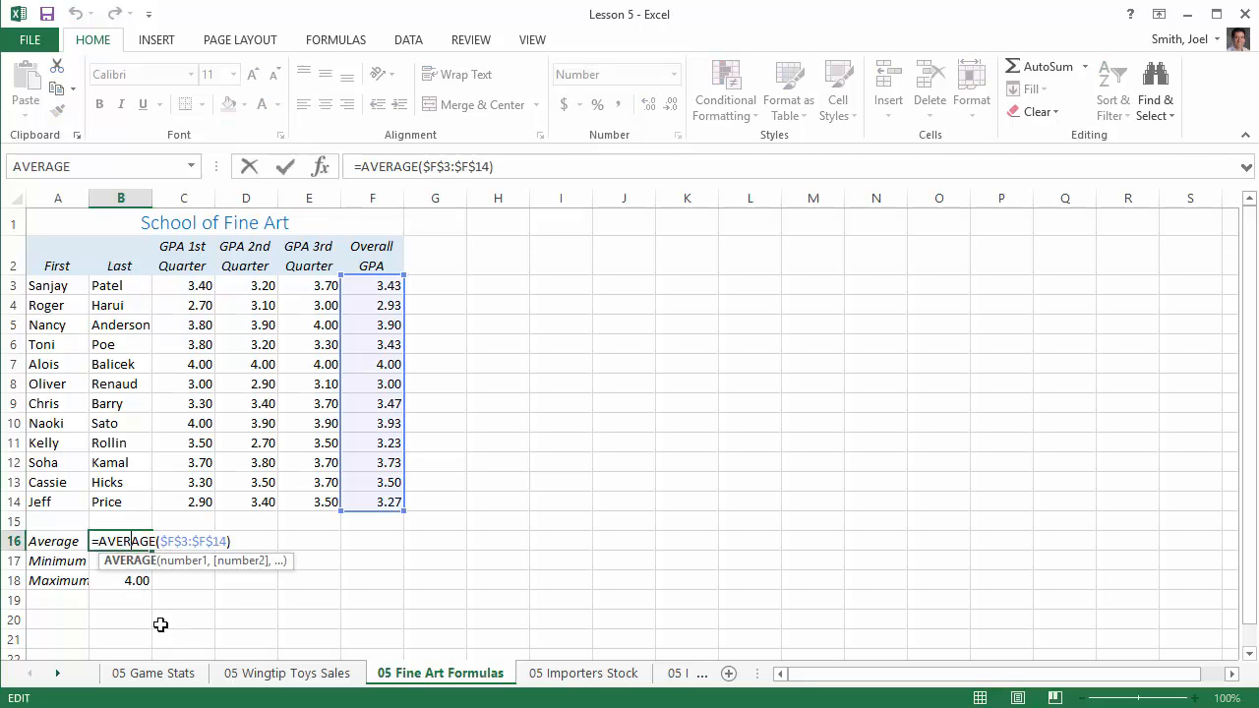
click(85, 562)
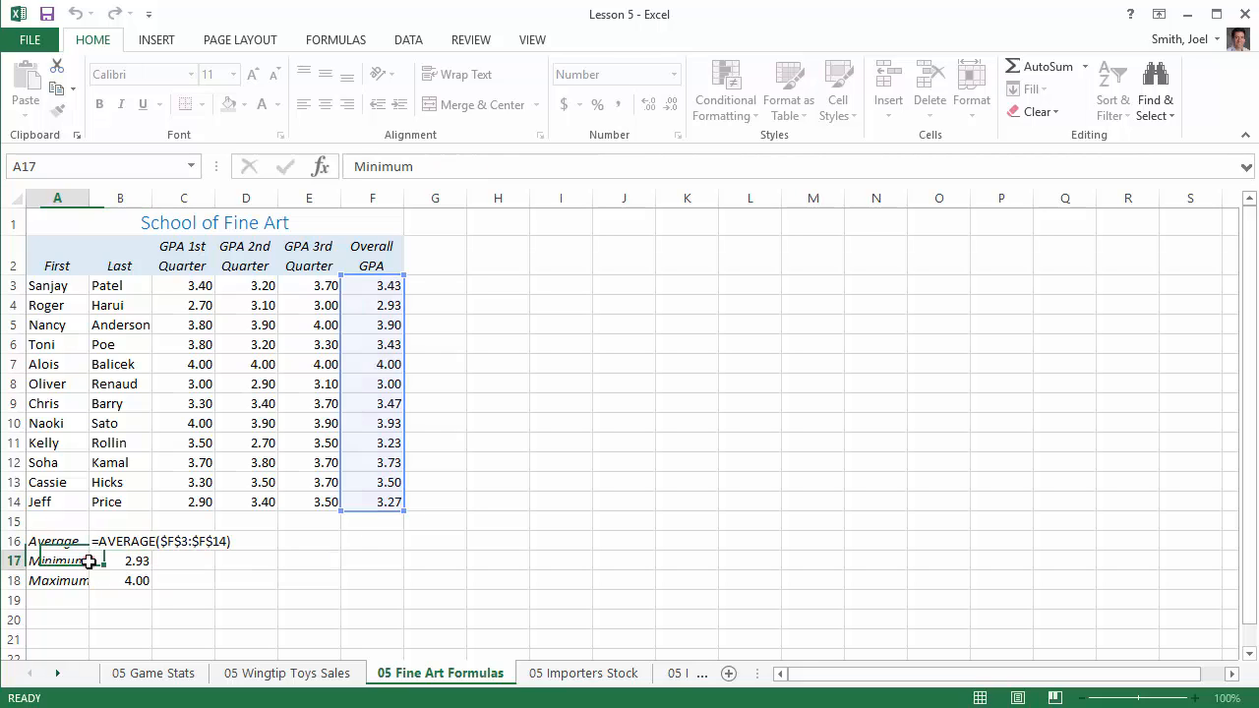
double_click(105, 561)
click(168, 629)
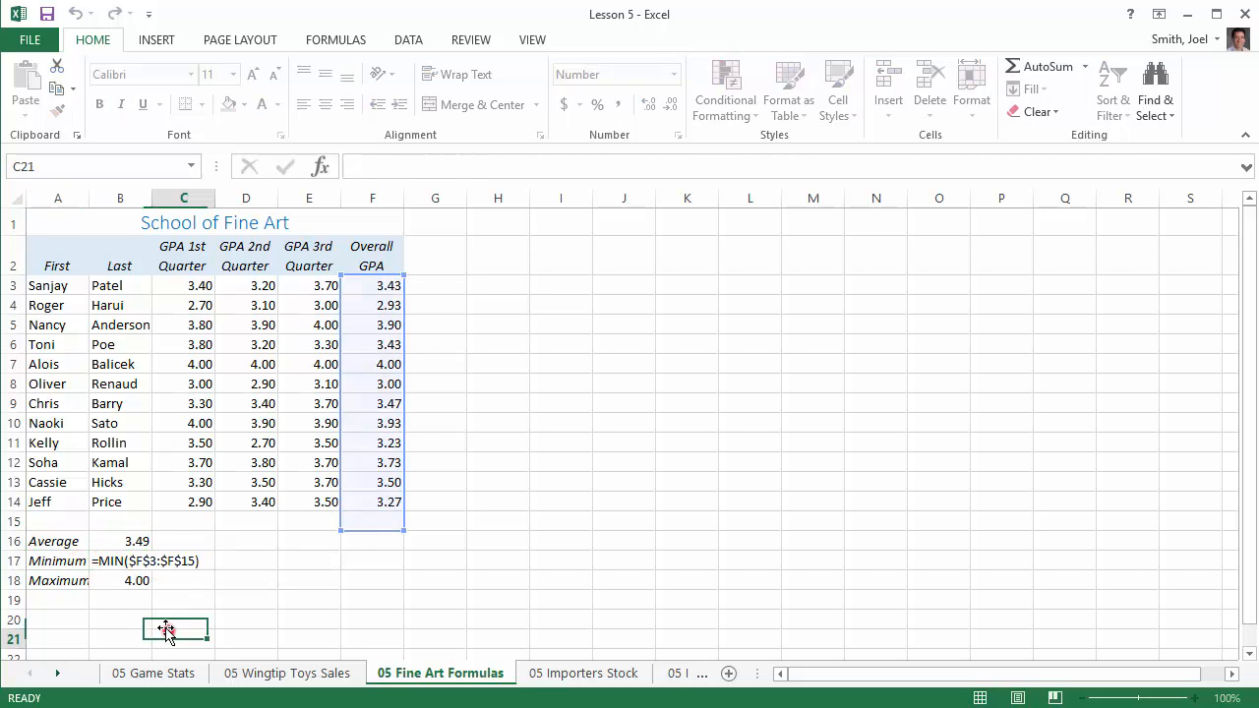
click(128, 581)
double_click(128, 581)
double_click(126, 560)
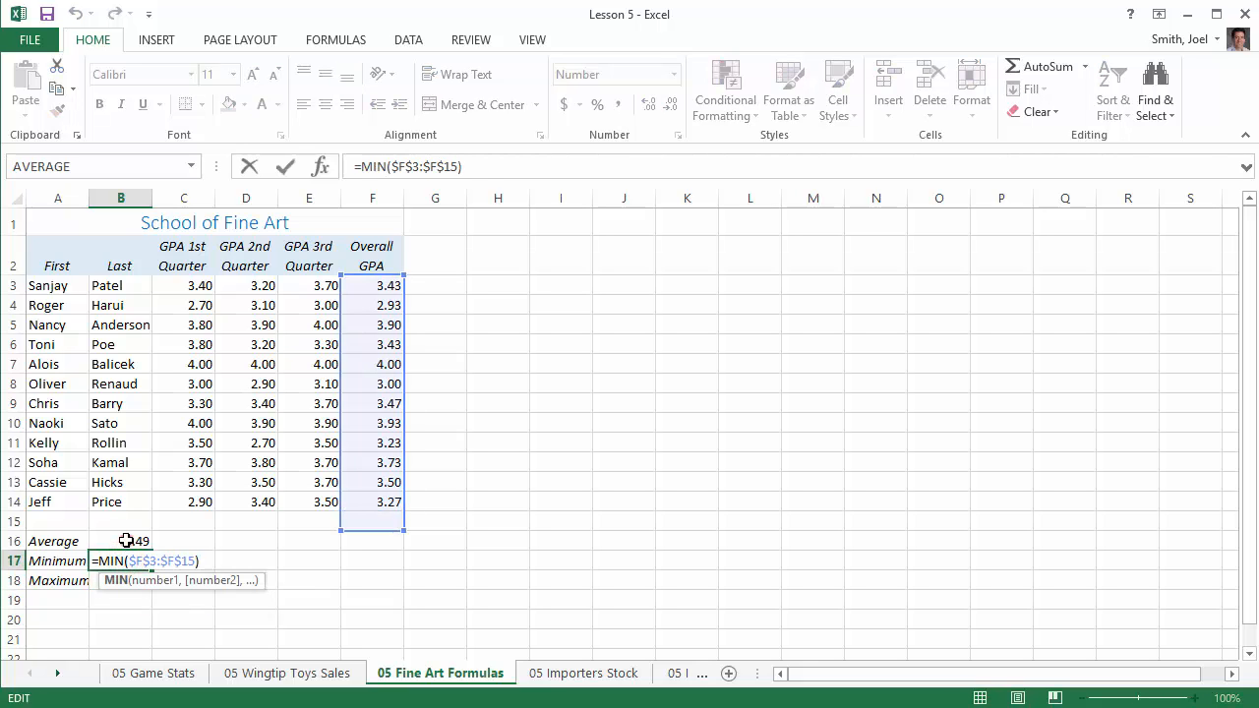
double_click(126, 541)
click(138, 585)
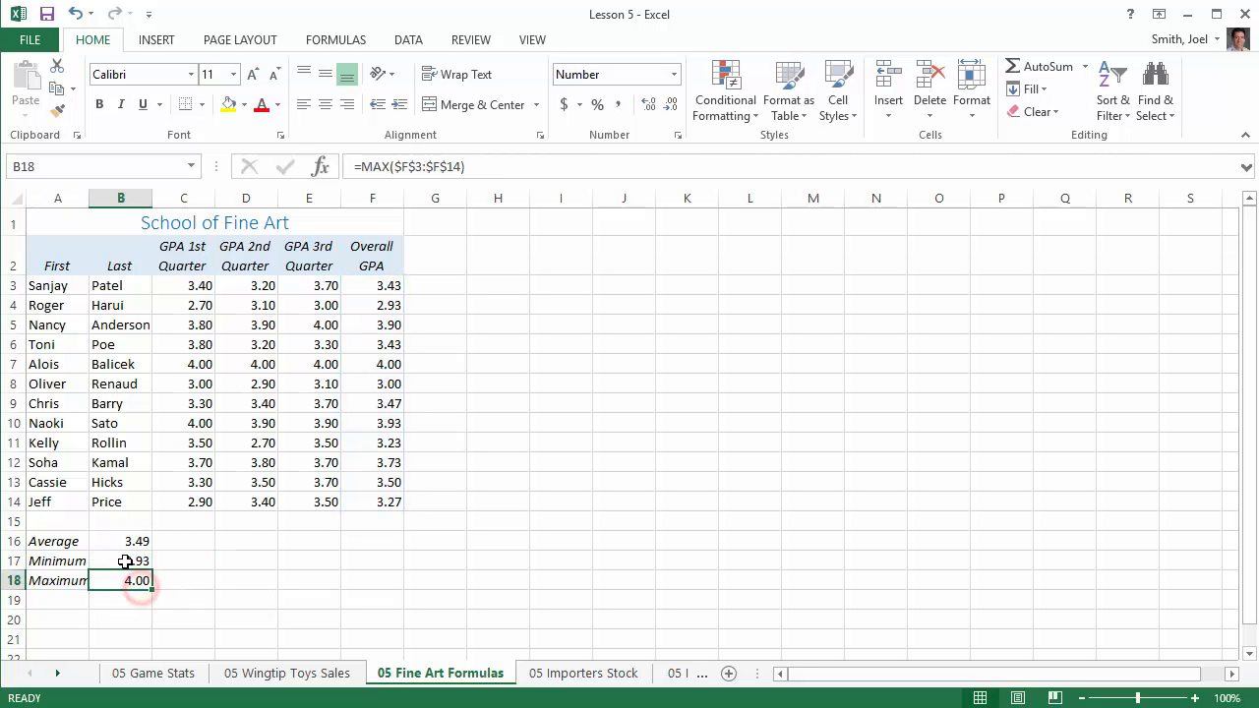
Correct the Minimum formula in B17 to =MIN($F$3:$F$14), and compare its range with the Average formula in B16.
double_click(126, 561)
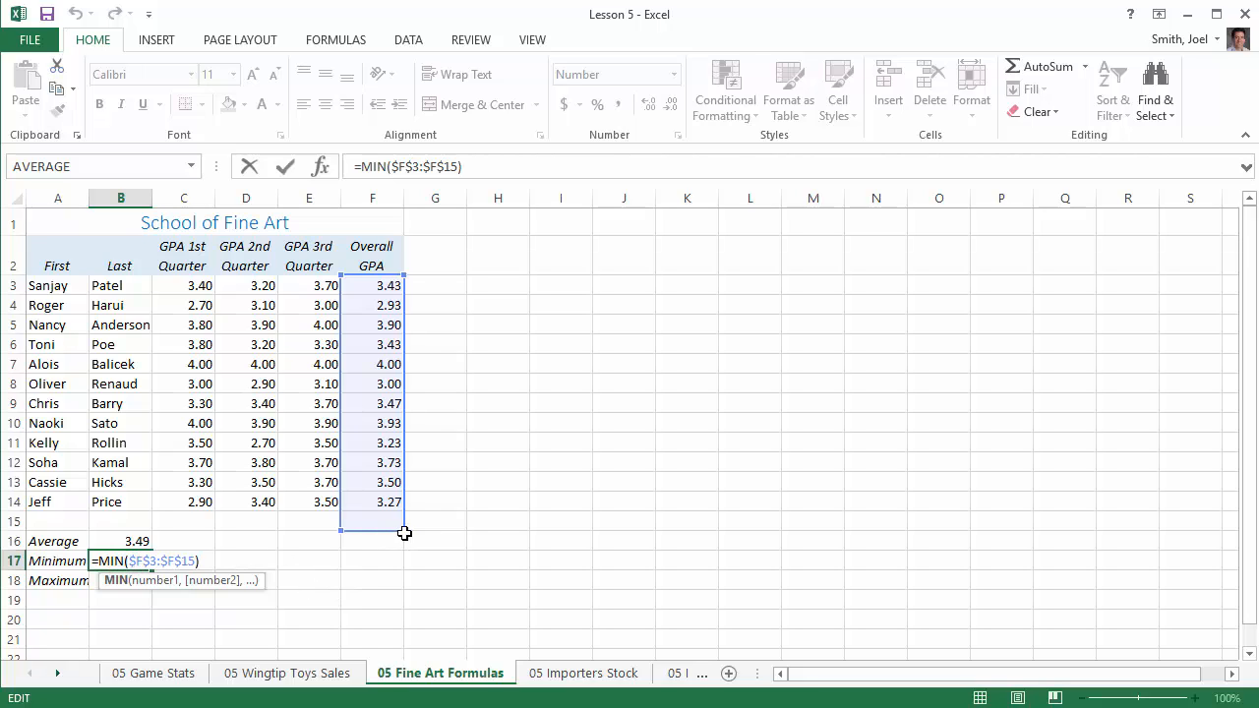
drag(403, 532, 402, 511)
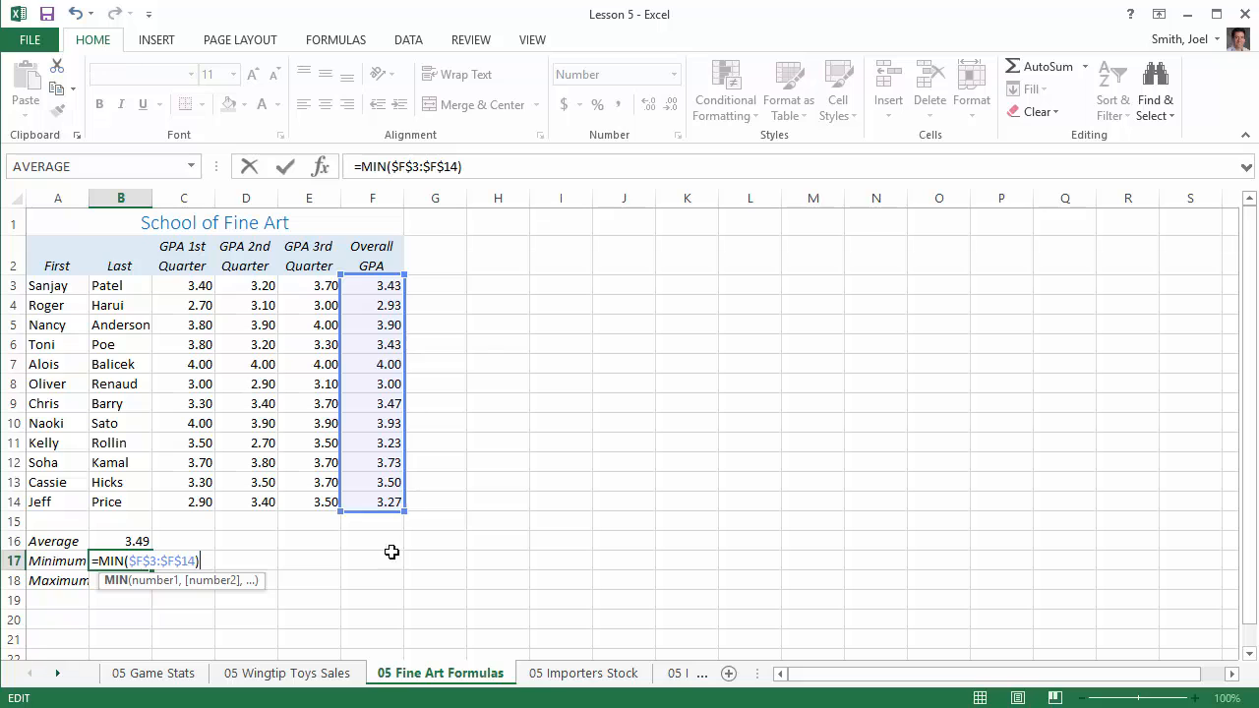
key(Return)
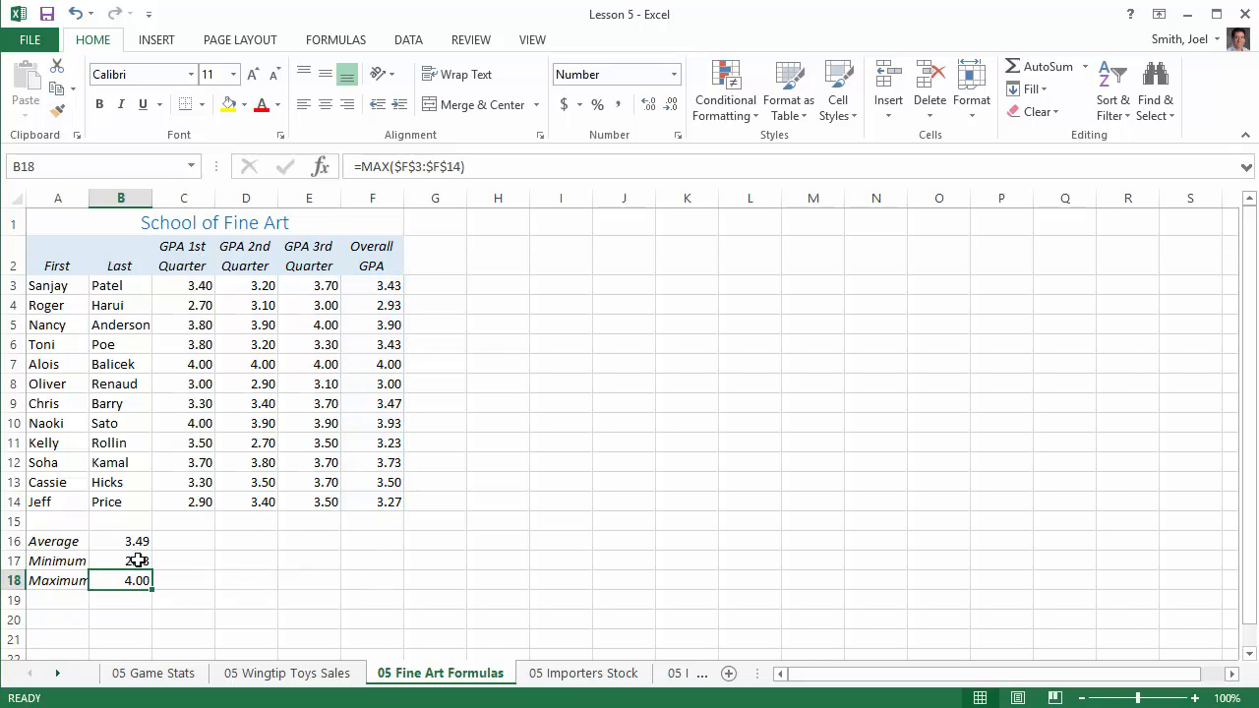
double_click(134, 562)
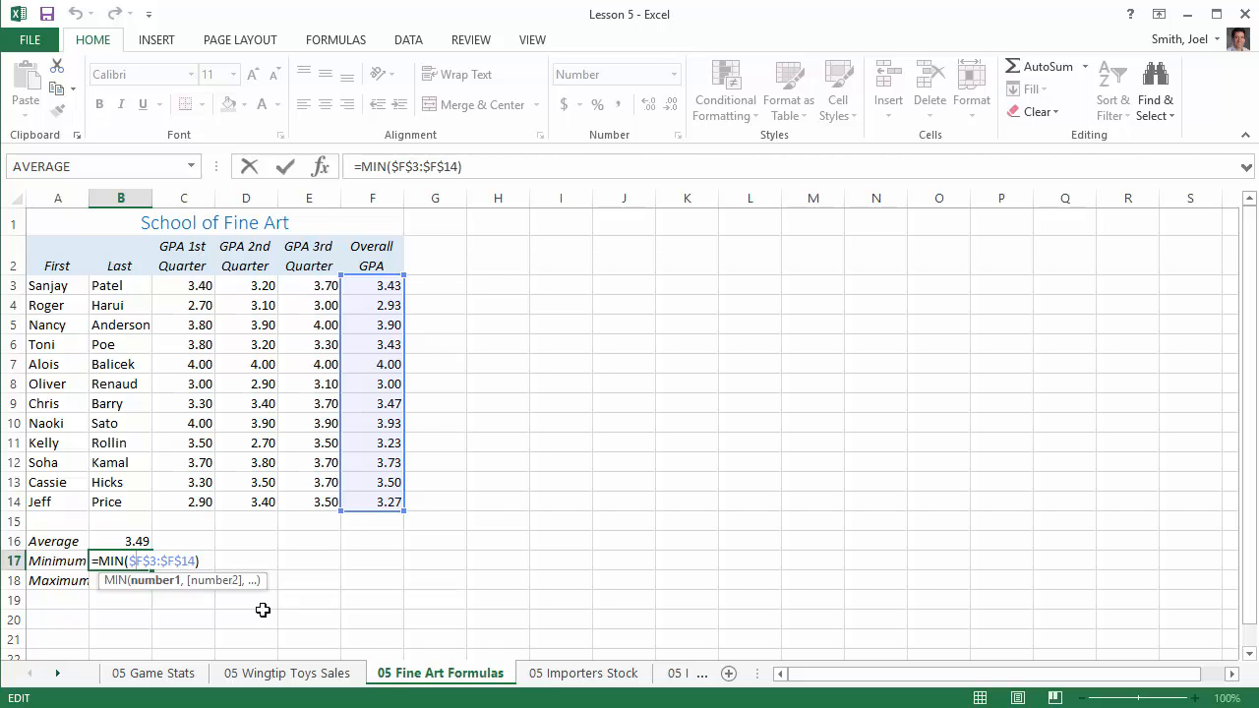
double_click(131, 536)
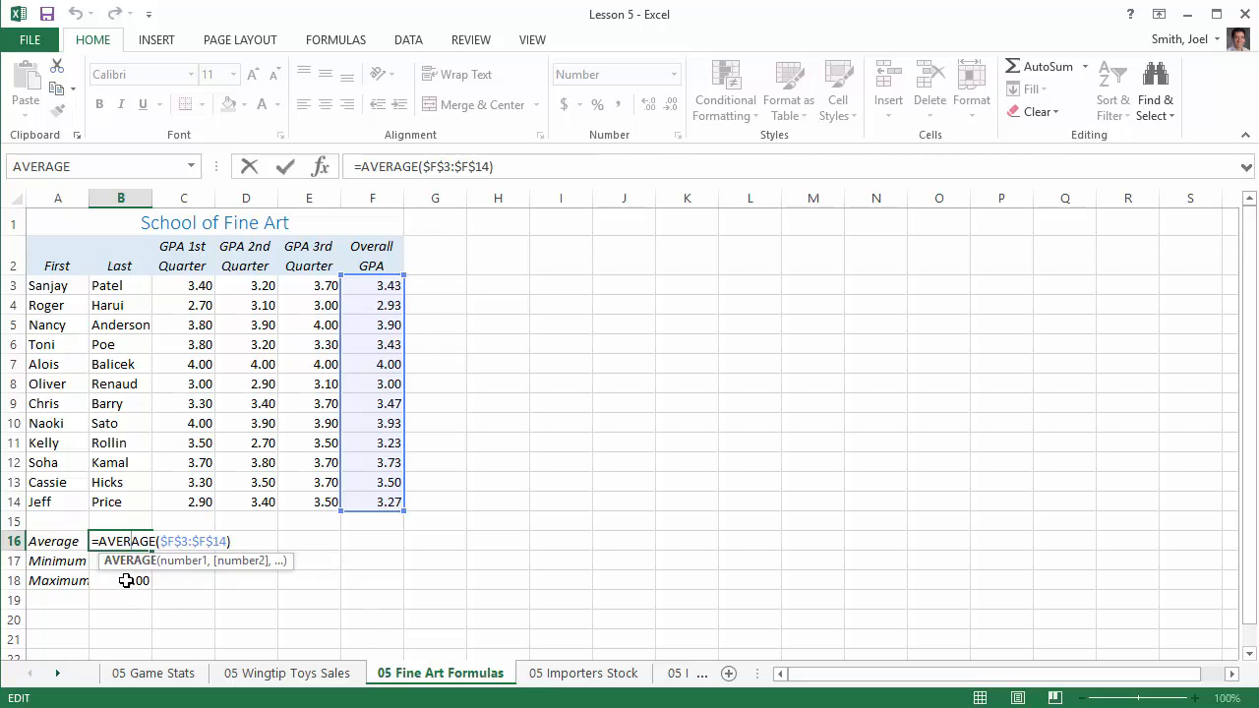
key(Escape)
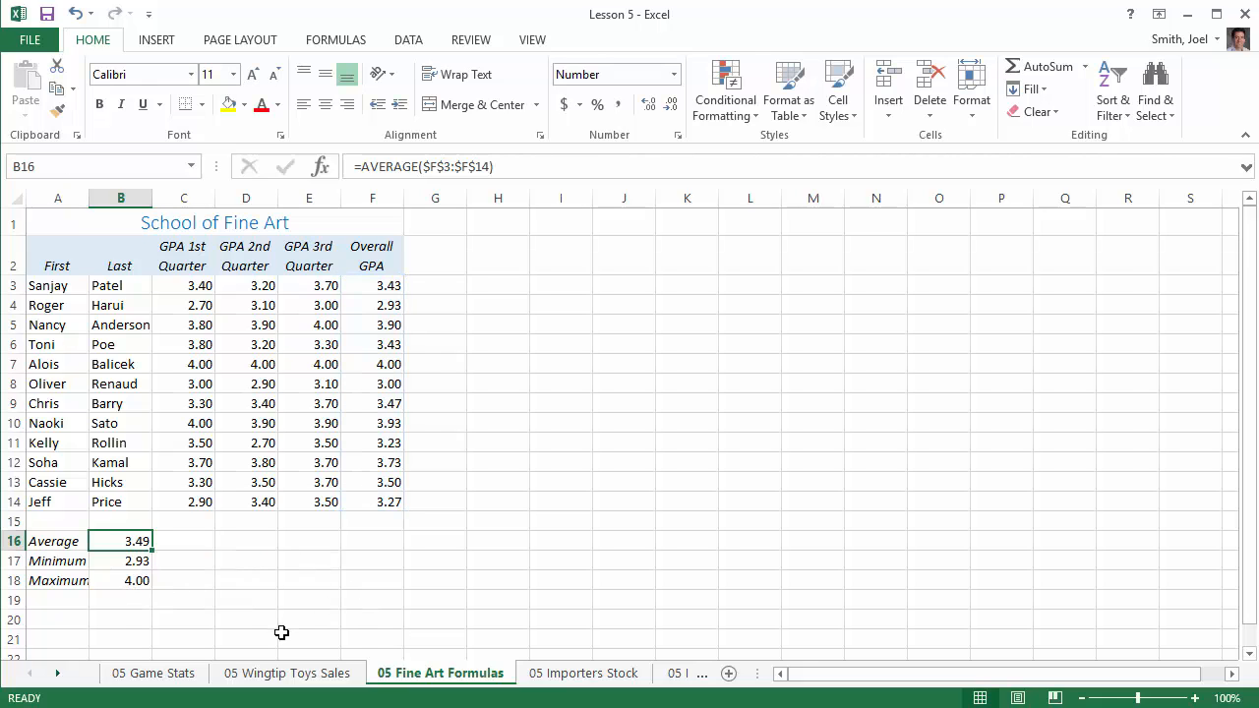